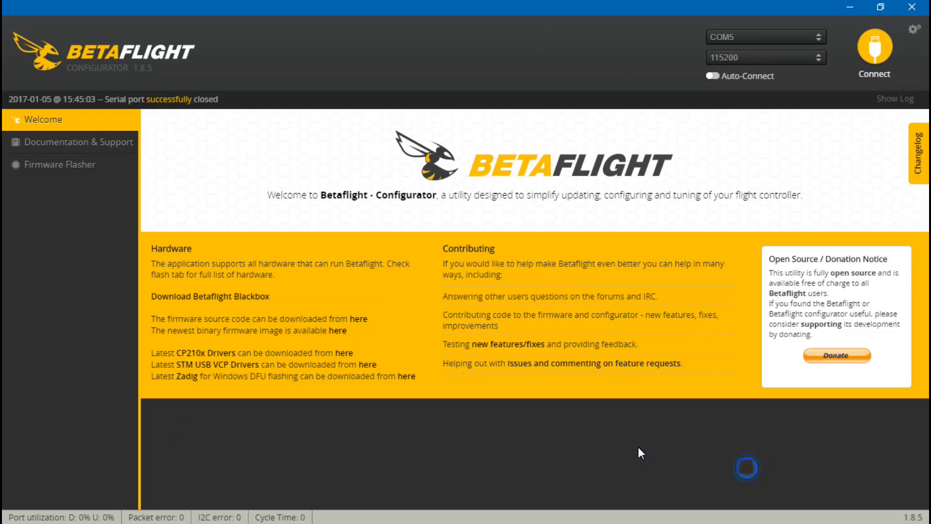
- Connect to the flight controller on COM5 at 115200 and choose 16 as the receiver's RSSI channel
click(874, 47)
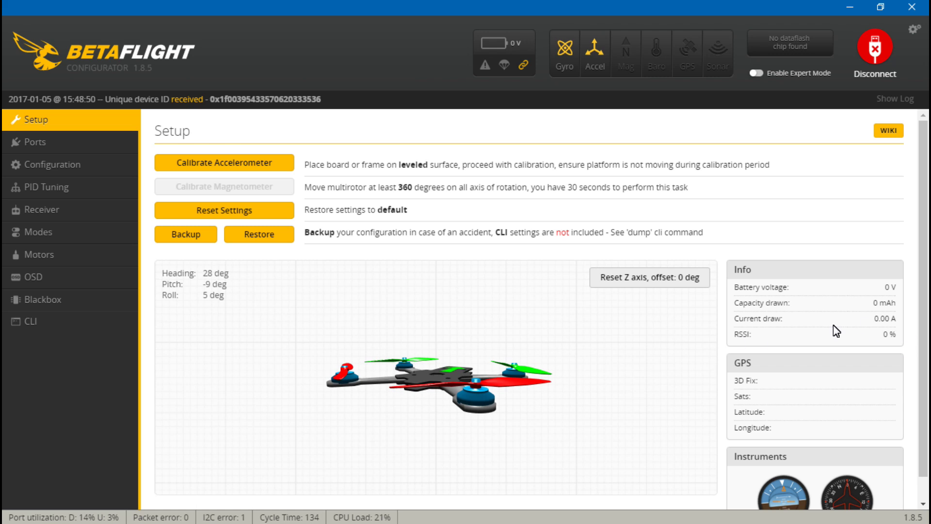
click(42, 211)
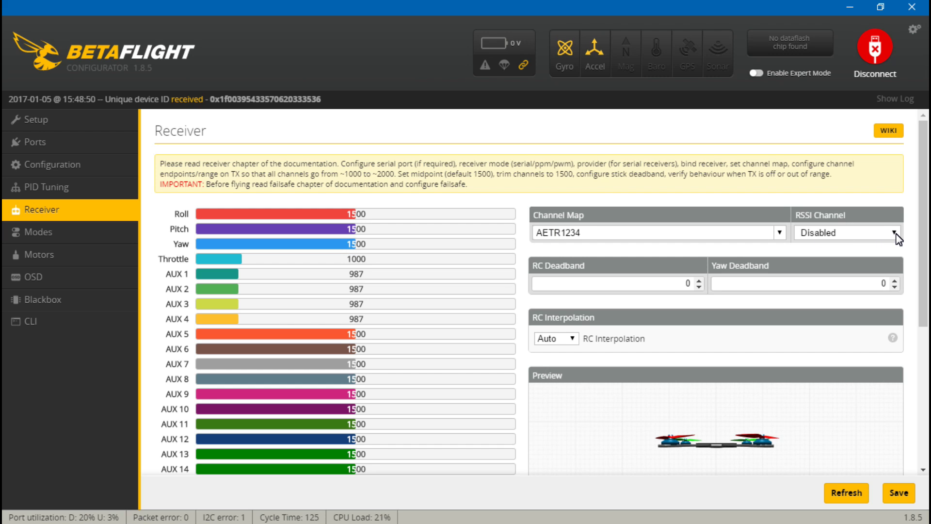
click(899, 237)
click(806, 428)
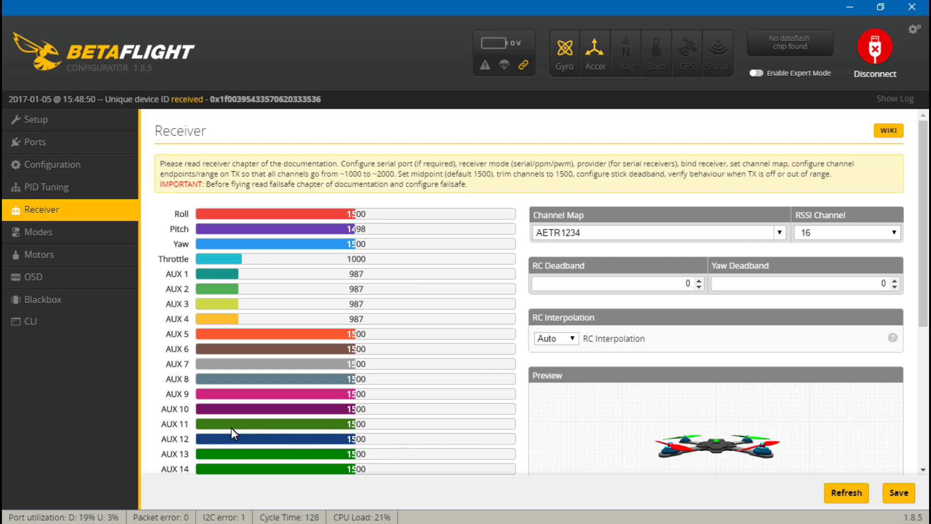
- Look up the auxiliary channel settings in the CLI with the command "set aux"
click(40, 321)
text(set )
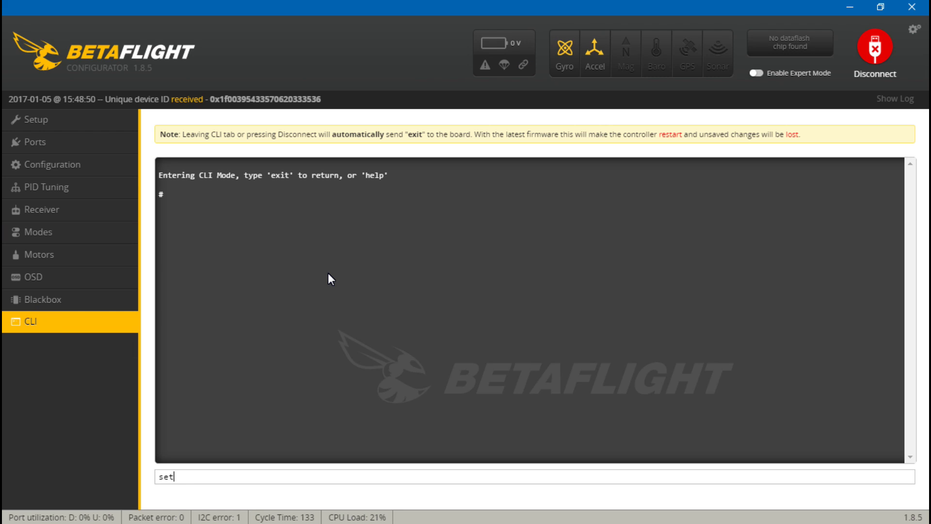
text(aux)
key(Return)
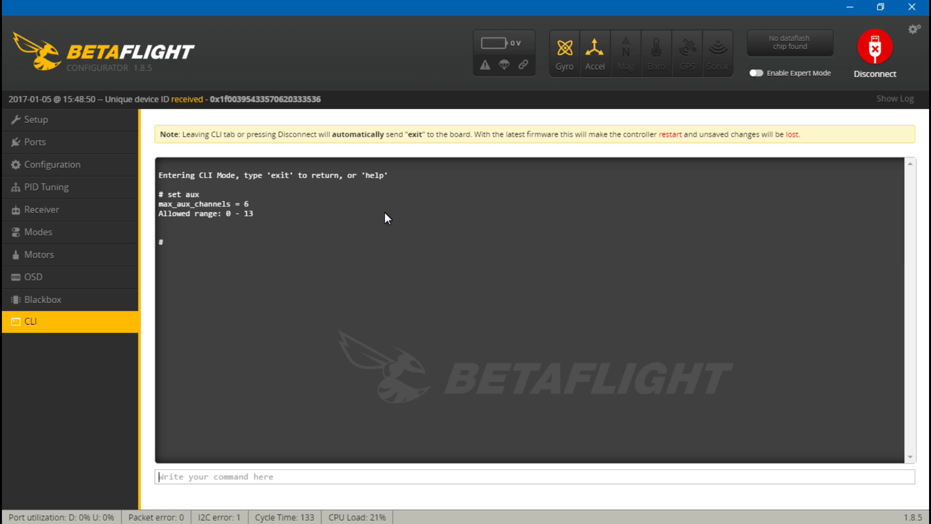
- Run "set max_aux_channels = 12" in the CLI and save the configuration to the board
text(set max_aux_channels = 12)
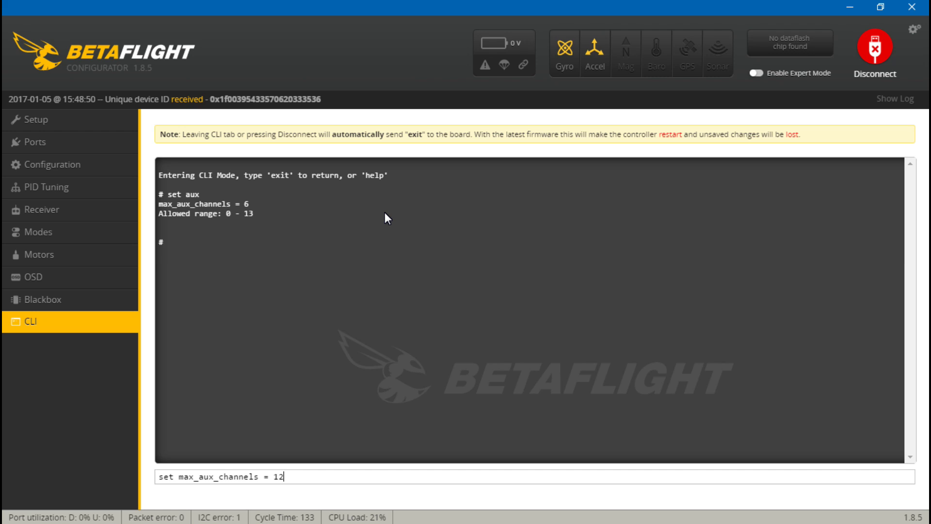
key(Return)
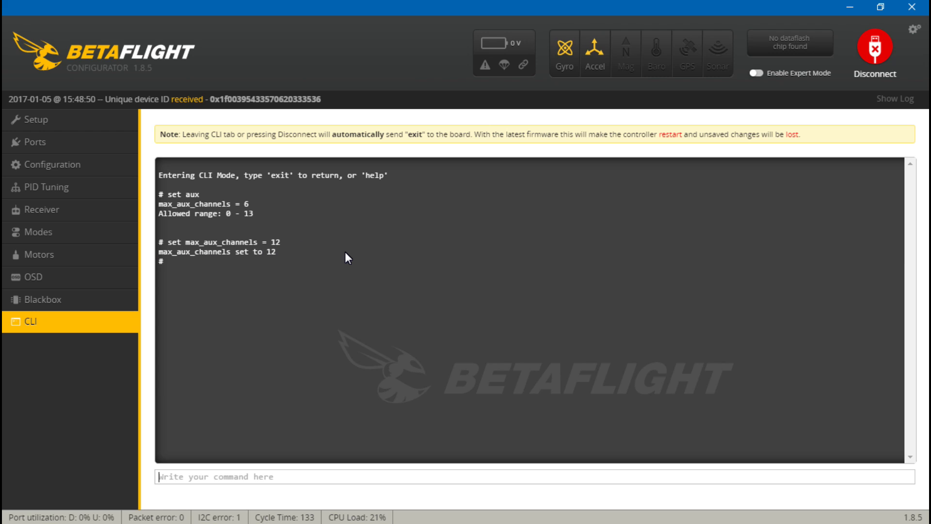
text(asdf)
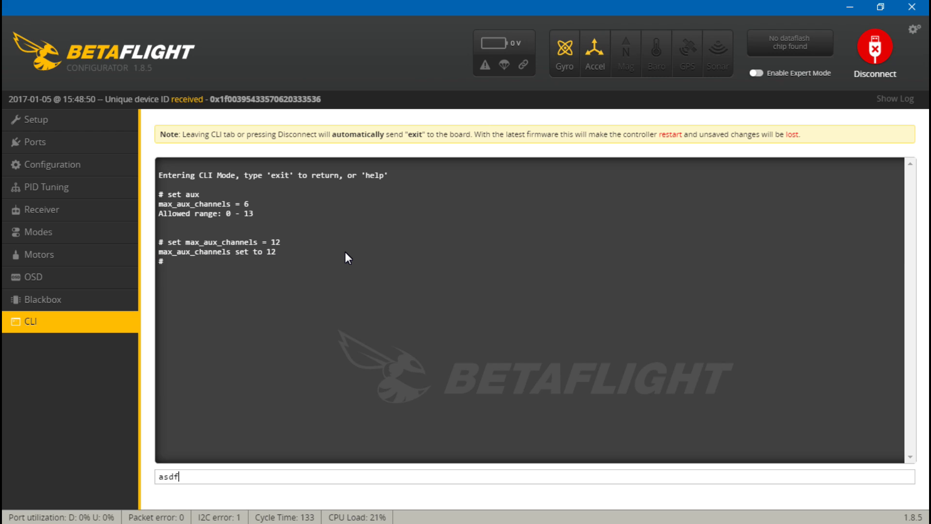
key(Return)
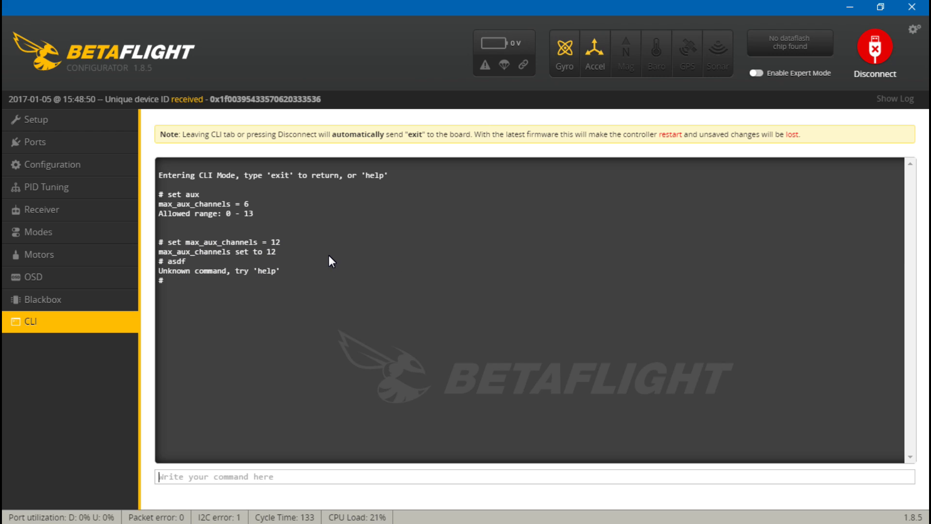
text(save)
key(Return)
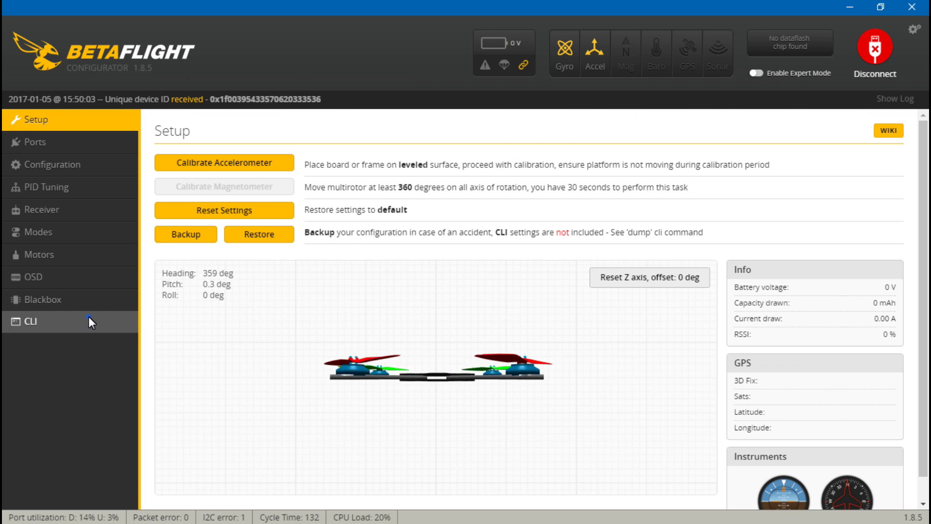
- List the RSSI-related settings in the CLI with the command "set rssi"
click(88, 316)
text(set)
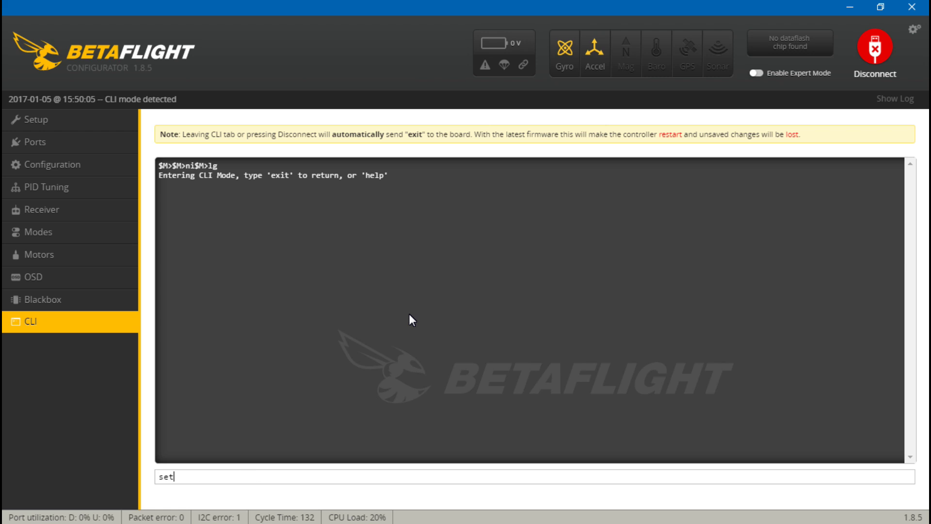
text( rssi)
key(Return)
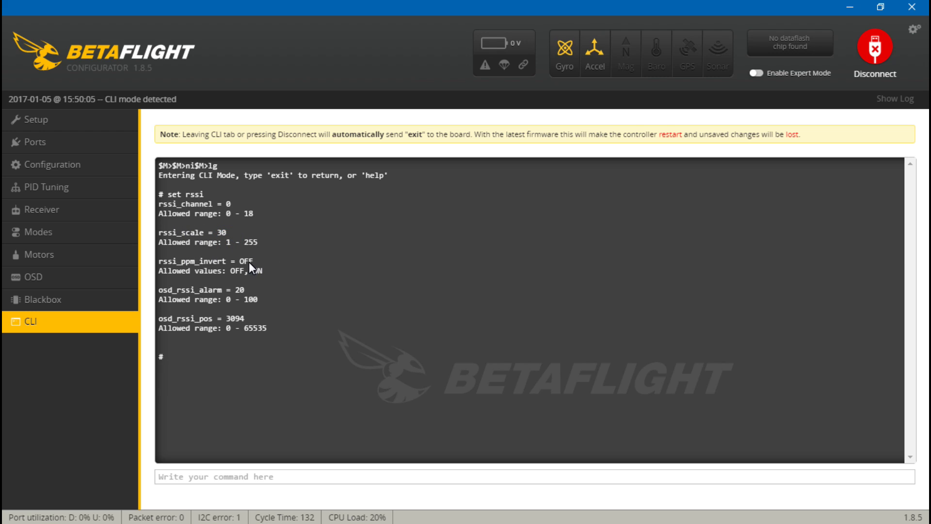
- Disconnect and reconnect the flight controller, and open the Receiver settings
click(869, 52)
click(874, 46)
click(43, 209)
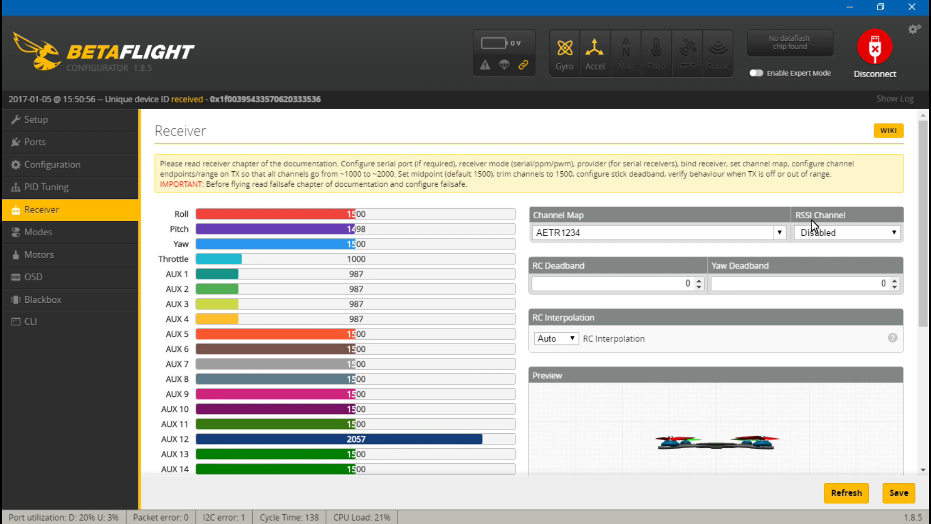
- Set the RSSI Channel to 16, save the receiver settings, and check the RSSI reading on the Setup page
click(847, 236)
click(809, 387)
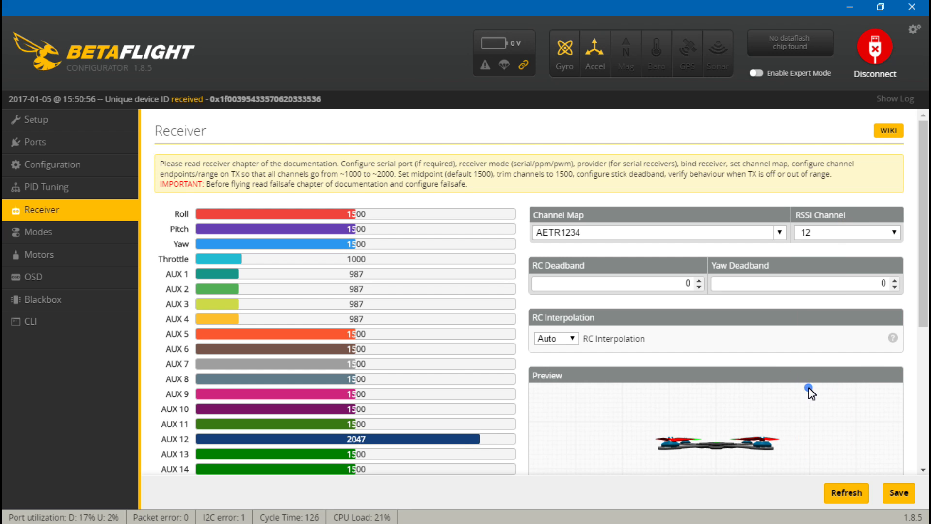
click(834, 235)
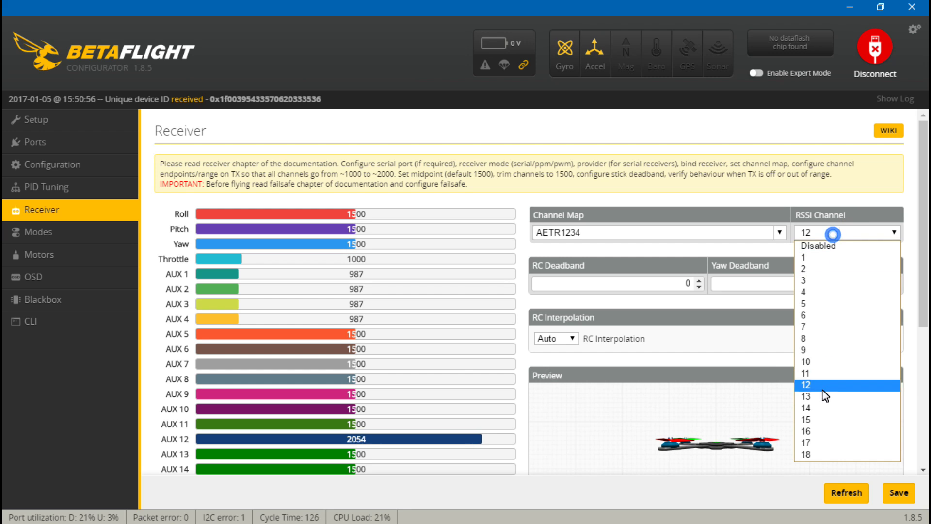
click(825, 431)
click(897, 494)
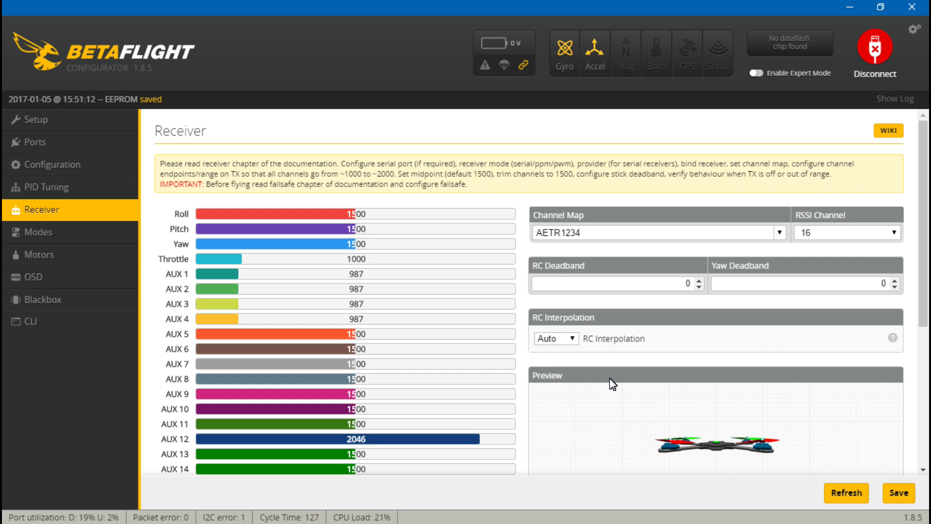
click(68, 121)
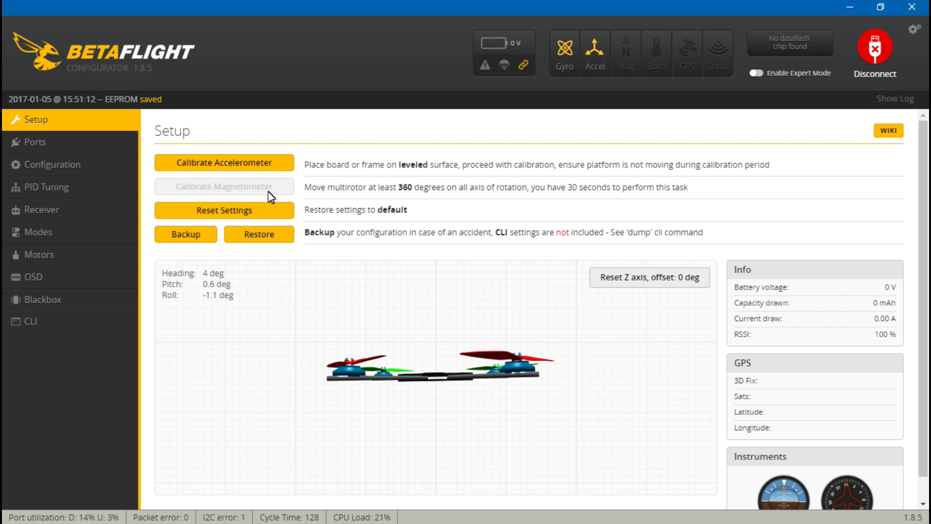
- Disable all OSD elements except Rssi Value and Main Batt Voltage, save, and return to the Setup page
click(62, 281)
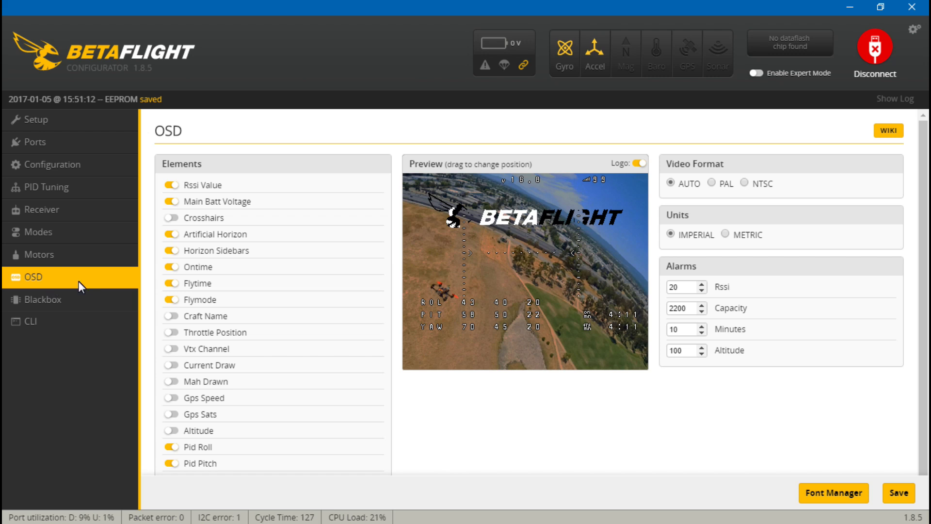
scroll(191, 203, down, 1)
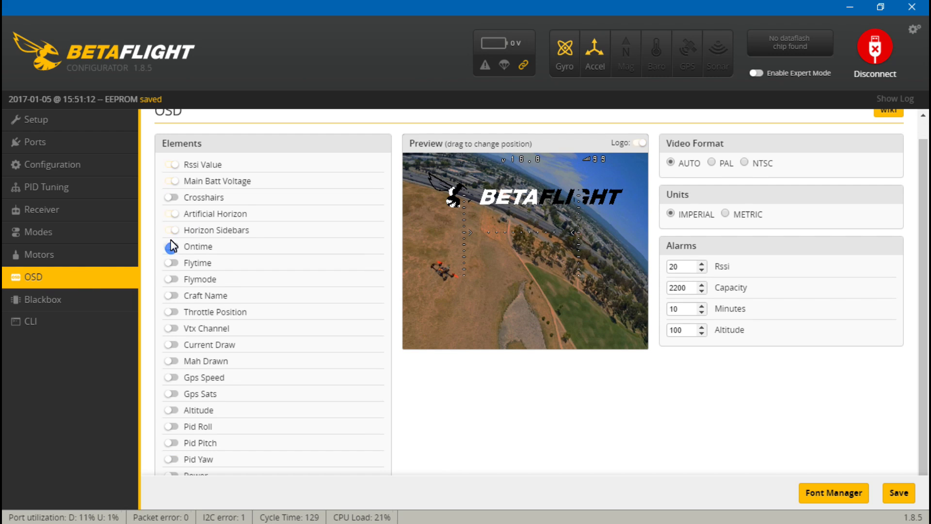
click(170, 227)
click(168, 215)
scroll(194, 208, up, 1)
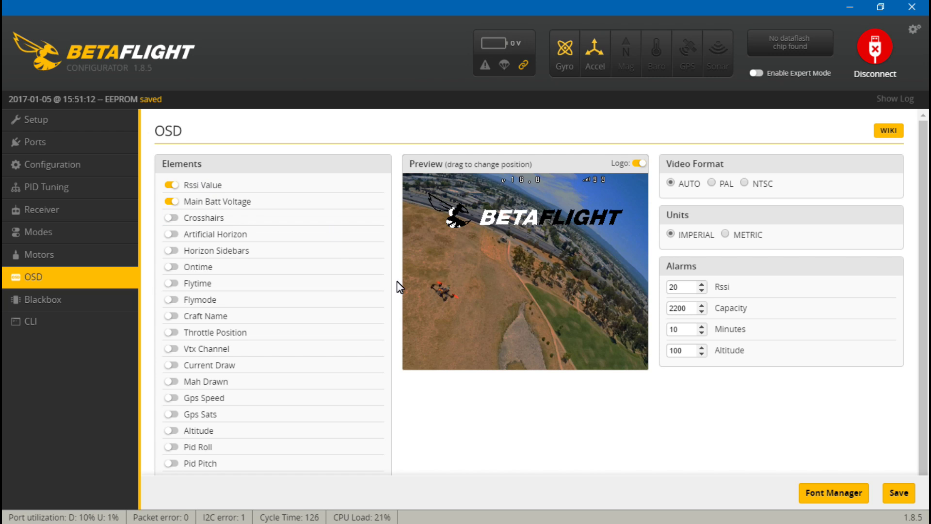
click(895, 492)
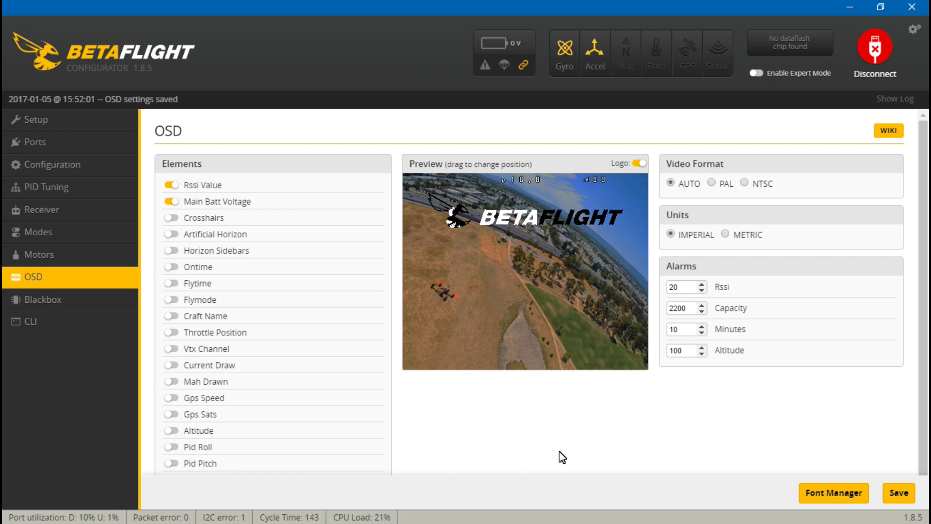
click(112, 121)
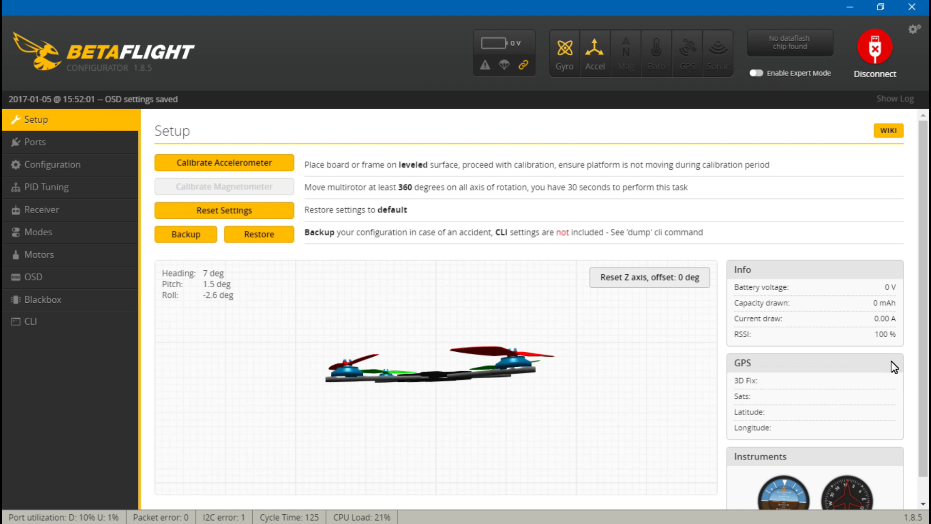